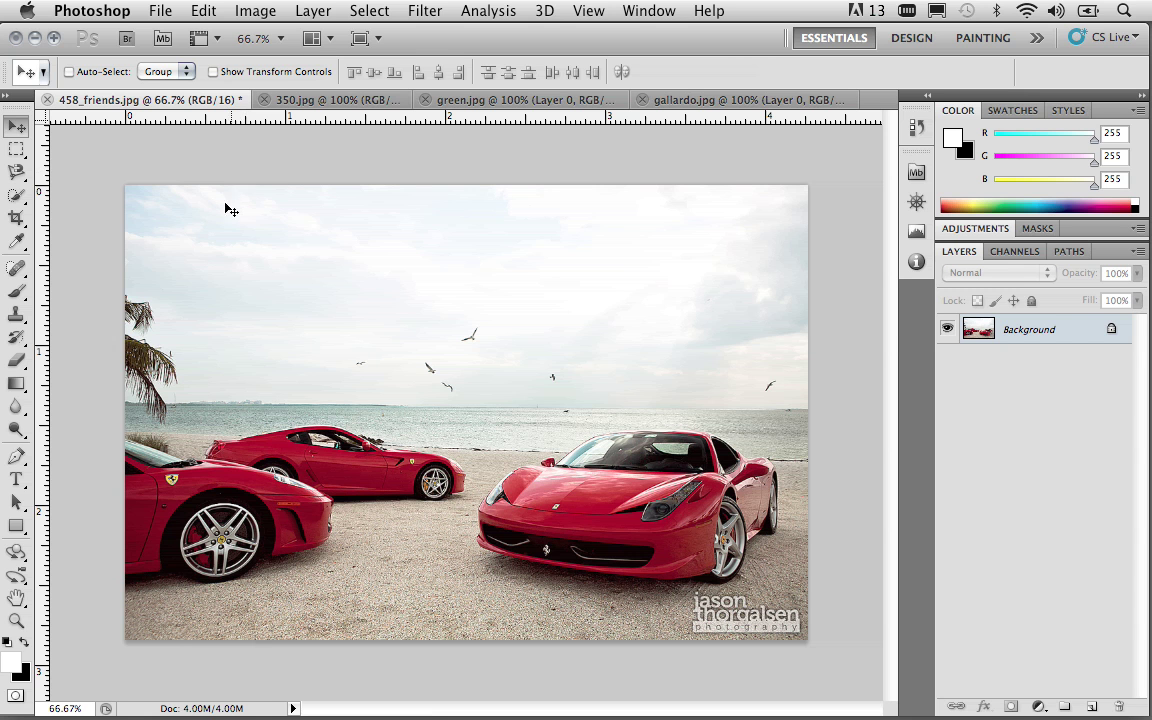
Step: Magnify the front of the foreground red Ferrari to 300% with the Zoom tool, and return the view to 66.7%
click(16, 621)
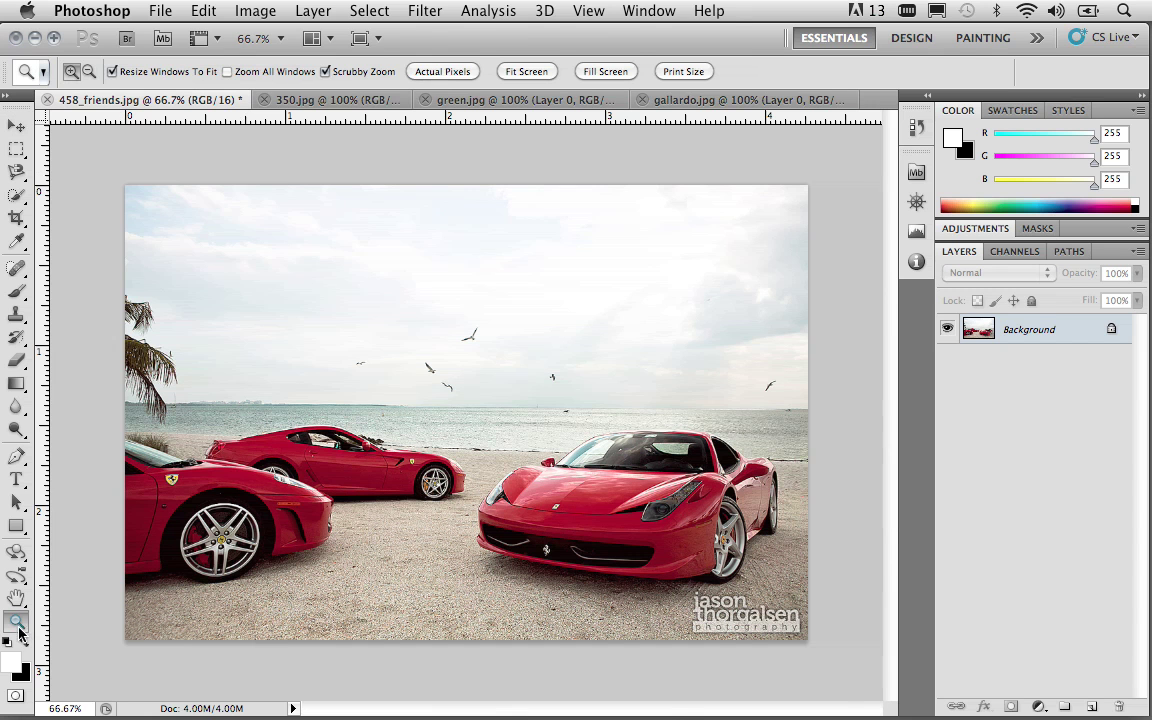
click(490, 509)
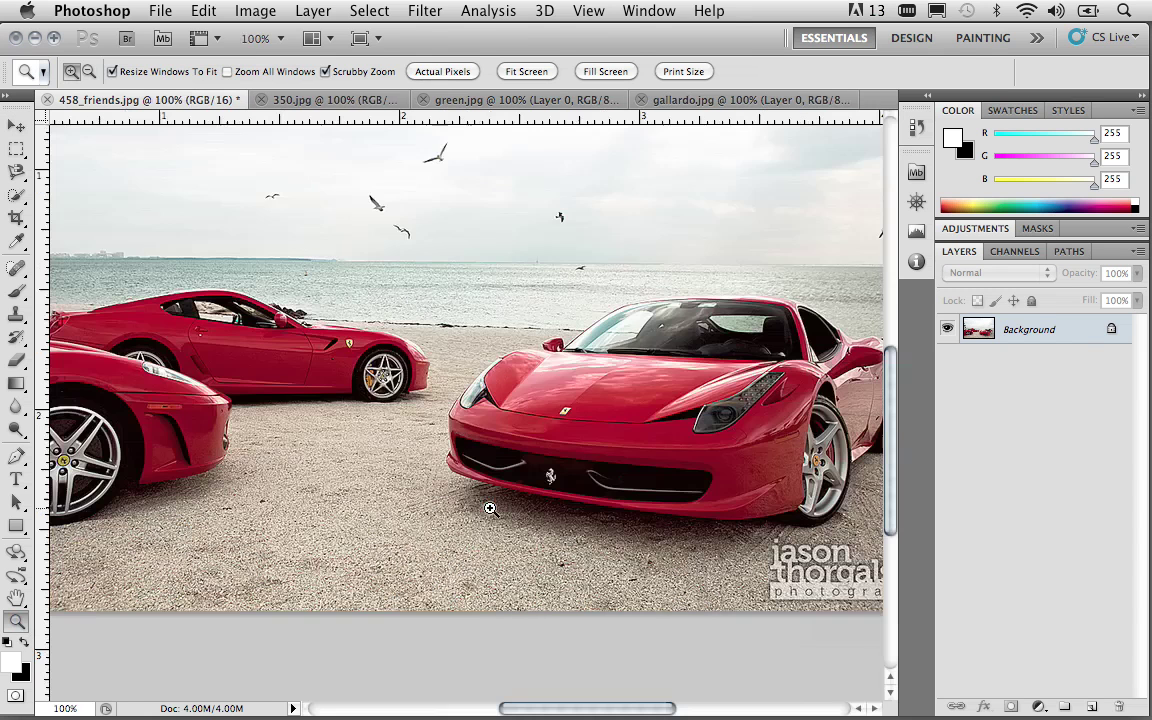
click(548, 452)
click(549, 450)
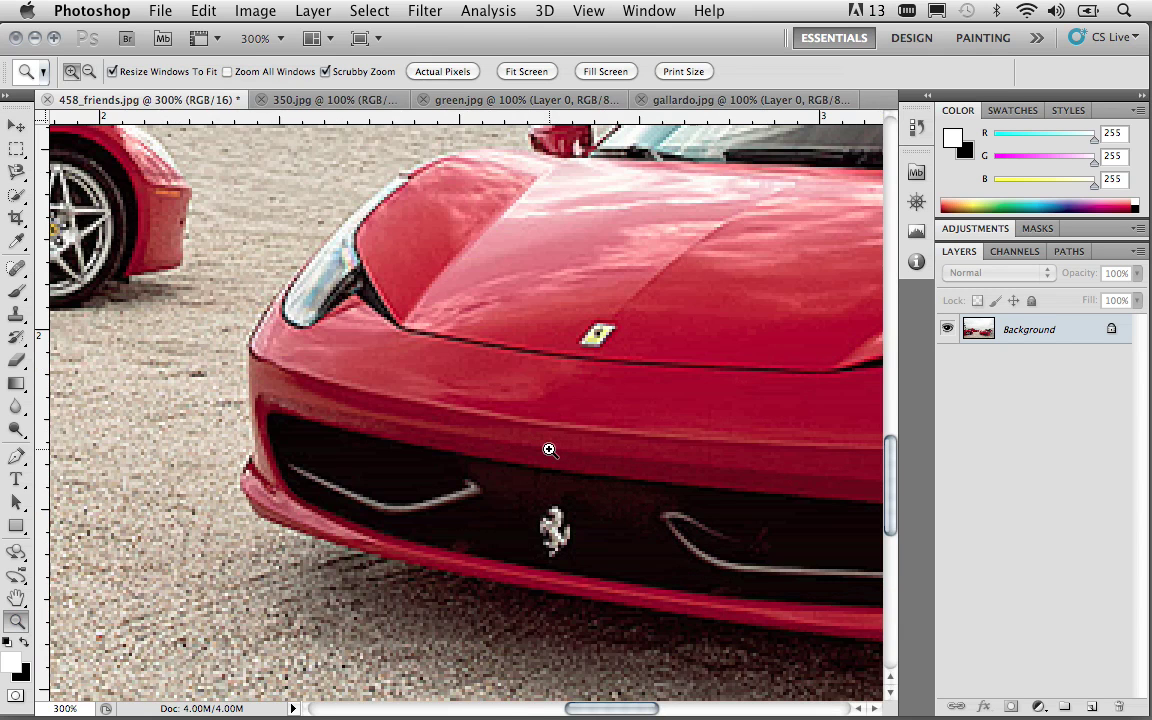
key(alt)
alt+click(549, 450)
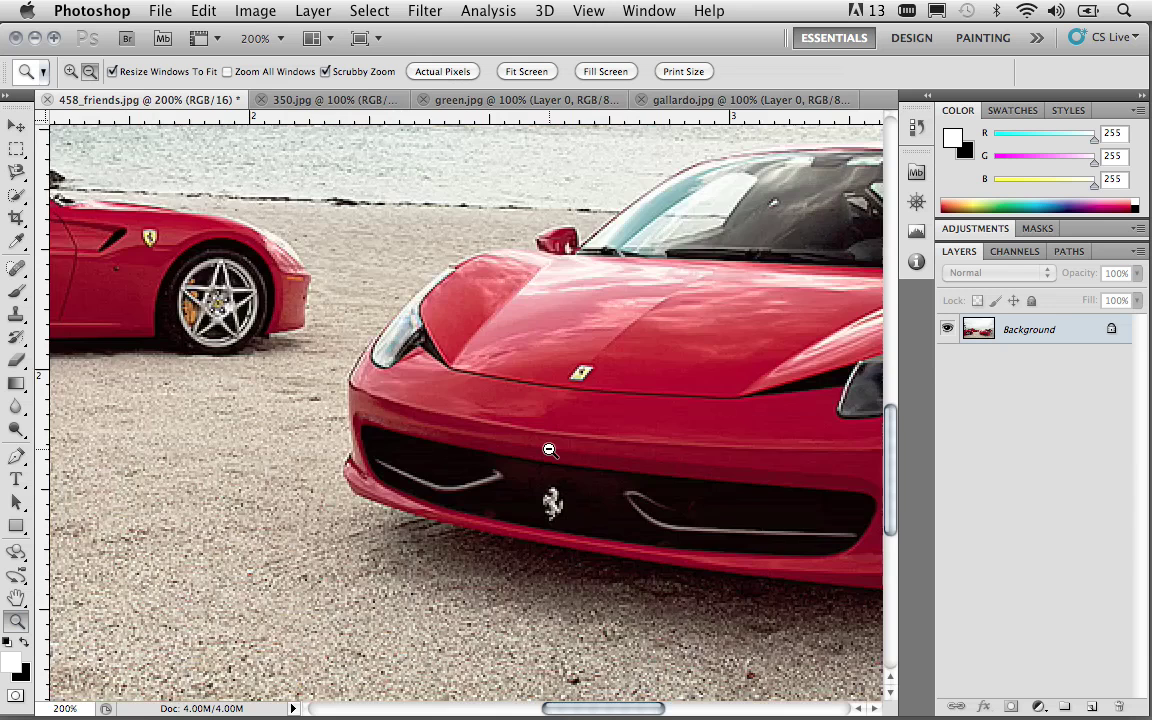
alt+click(549, 450)
alt+click(540, 450)
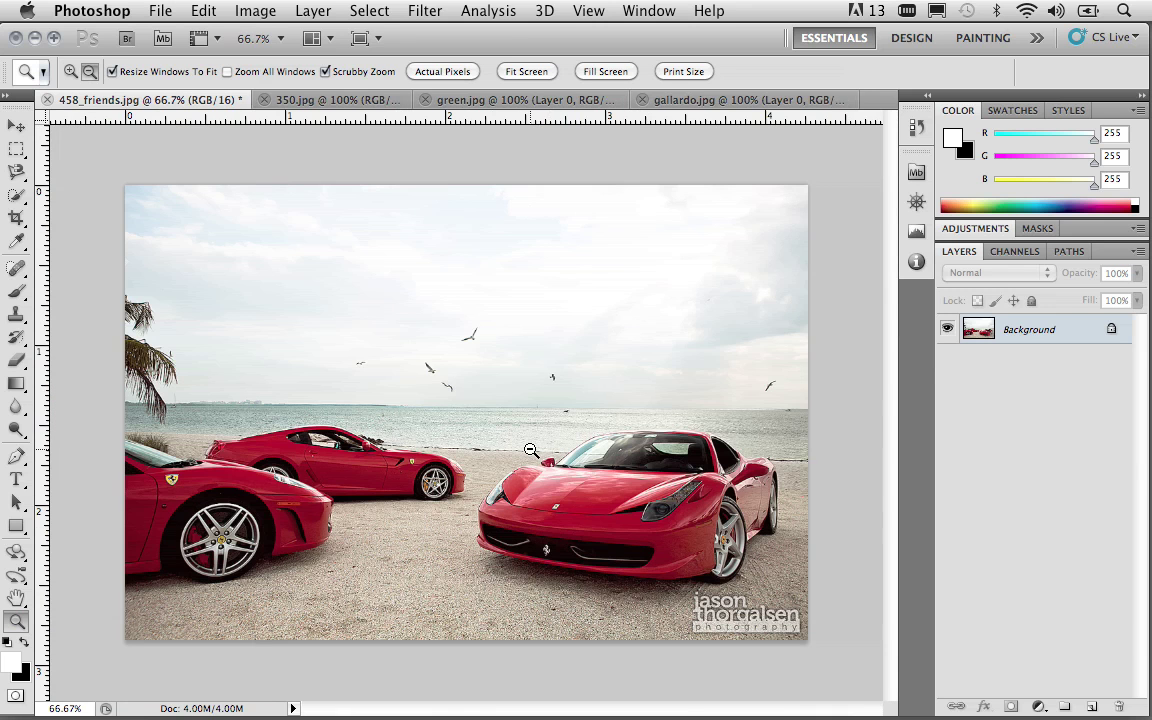
key(alt)
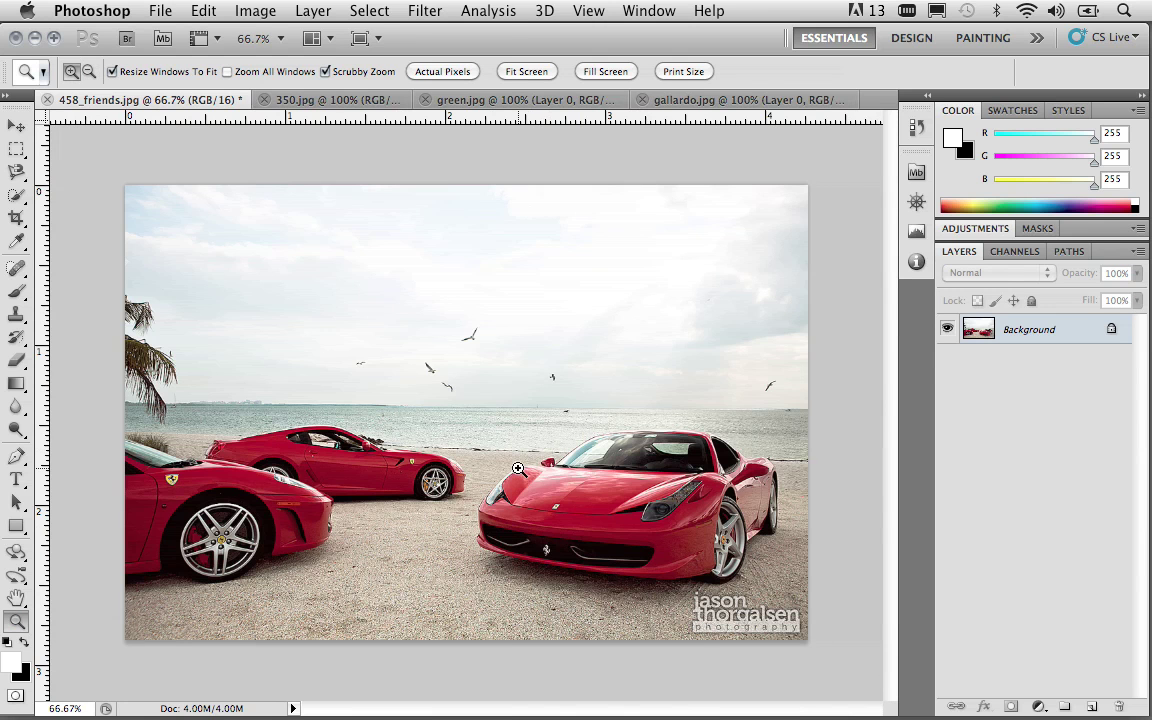
Step: Use scrubby zoom to magnify the beach between the cars to about 313%, and return the view to 66.7%
drag(518, 469, 518, 469)
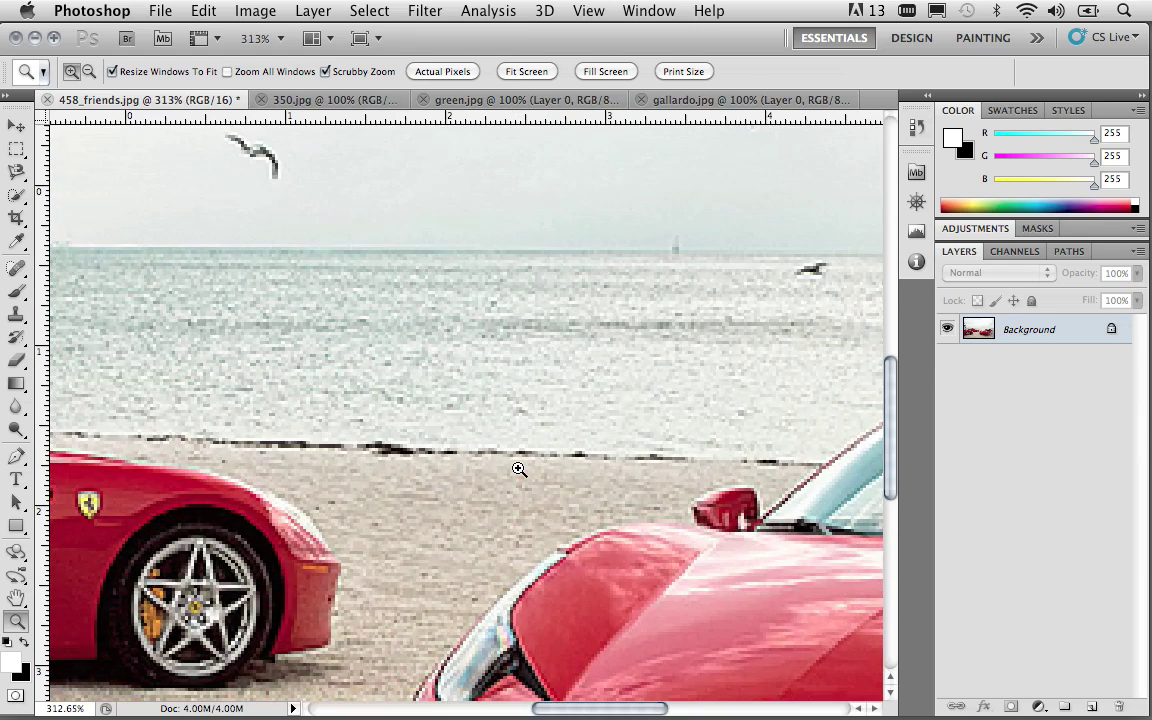
key(alt)
drag(518, 469, 518, 469)
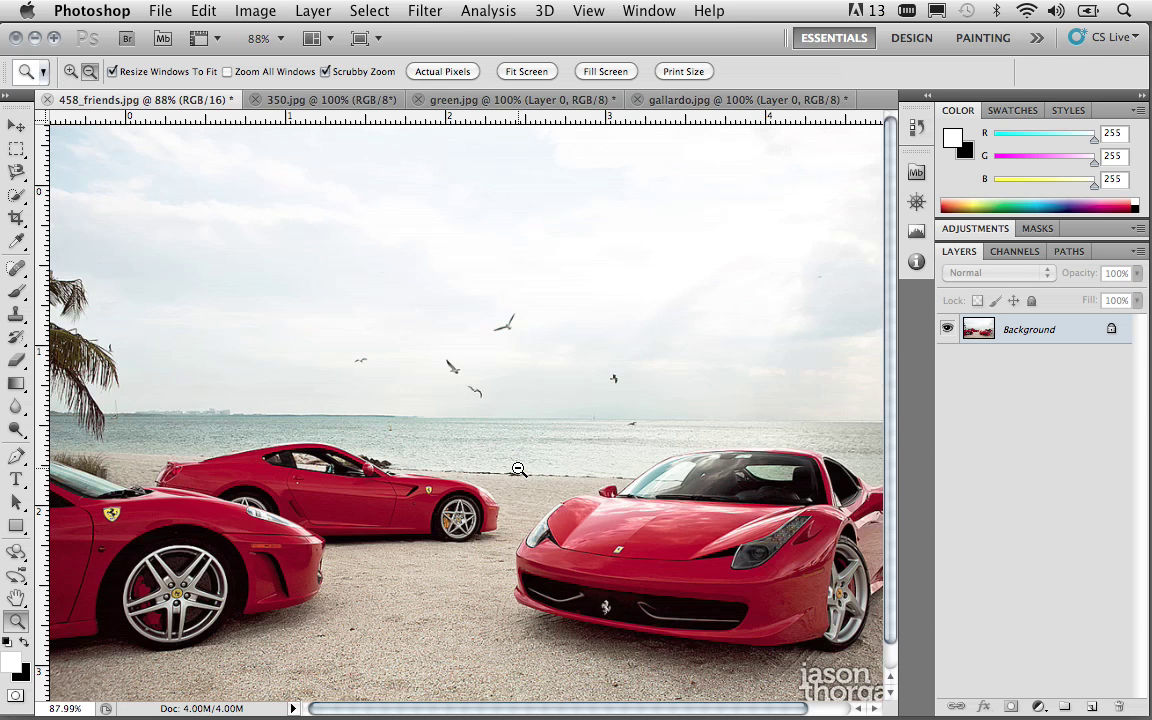
alt+click(518, 469)
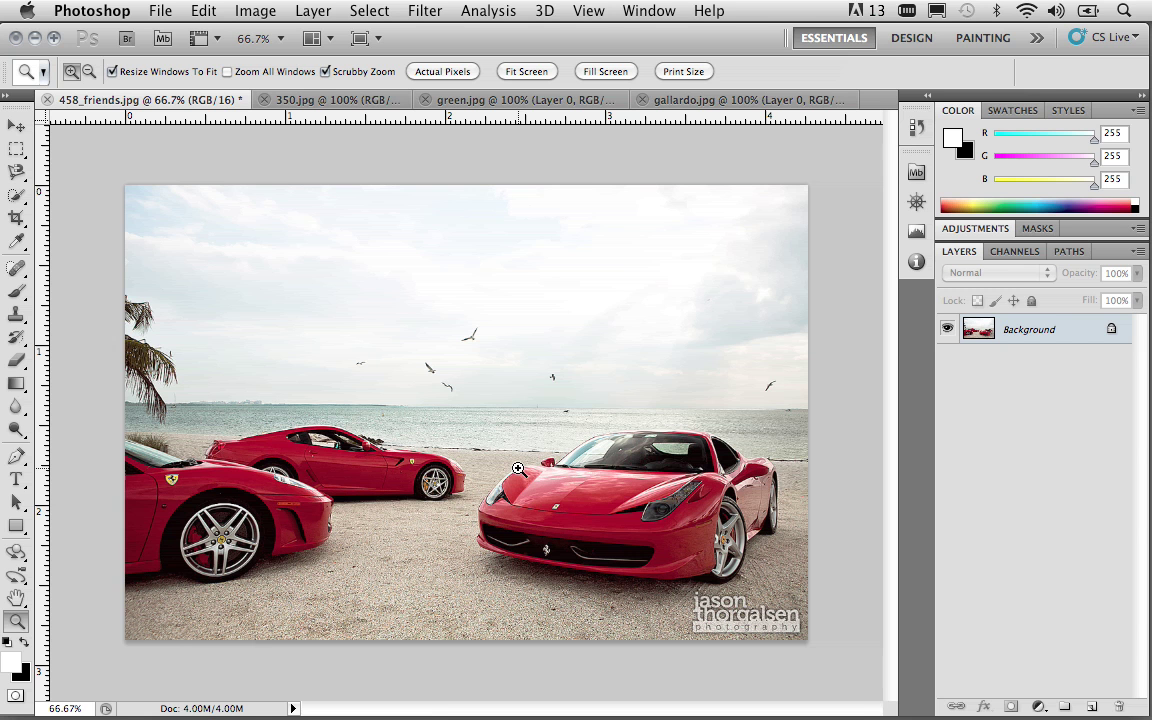
Step: Convert the Background into an editable layer named Layer 0 and adjust its opacity, ending at 100%
double_click(1015, 338)
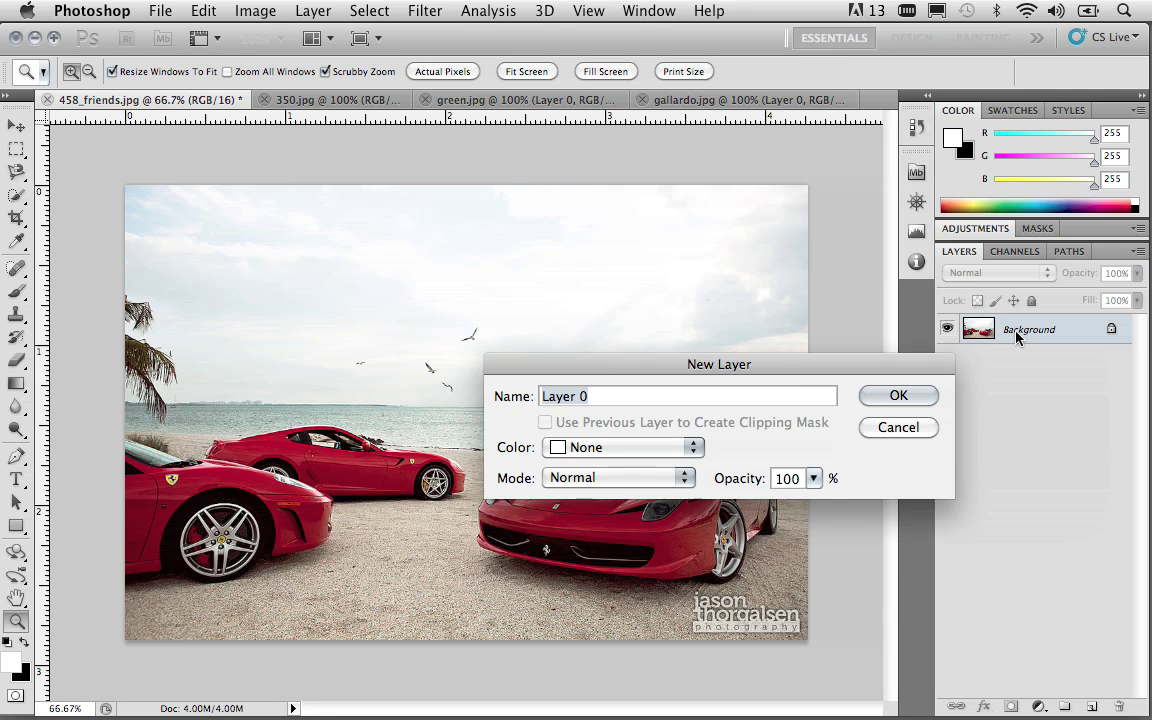
click(916, 402)
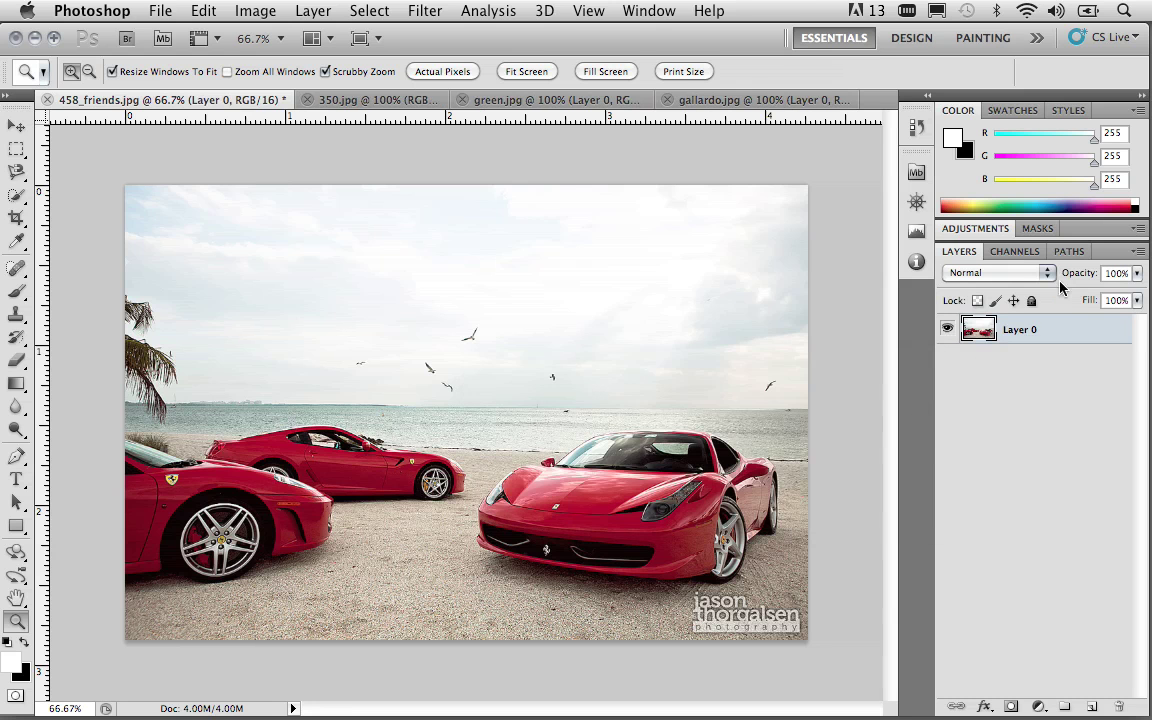
click(1137, 281)
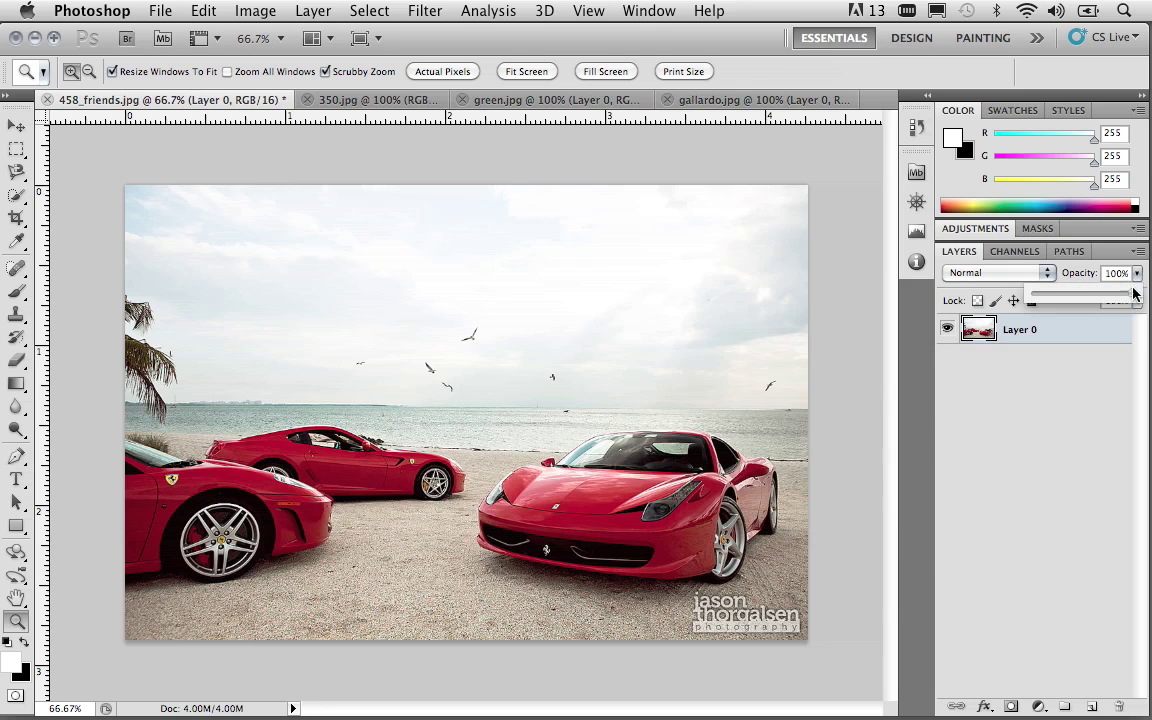
mouse_move(1124, 292)
mouse_down()
mouse_move(1085, 297)
mouse_move(1143, 298)
mouse_up()
Step: Examine the file formats offered by Save As for 458_friends, keep the Photoshop format, and leave without saving
mouse_move(428, 420)
mouse_down()
mouse_move(606, 418)
mouse_move(395, 421)
mouse_move(530, 422)
mouse_move(428, 424)
mouse_up()
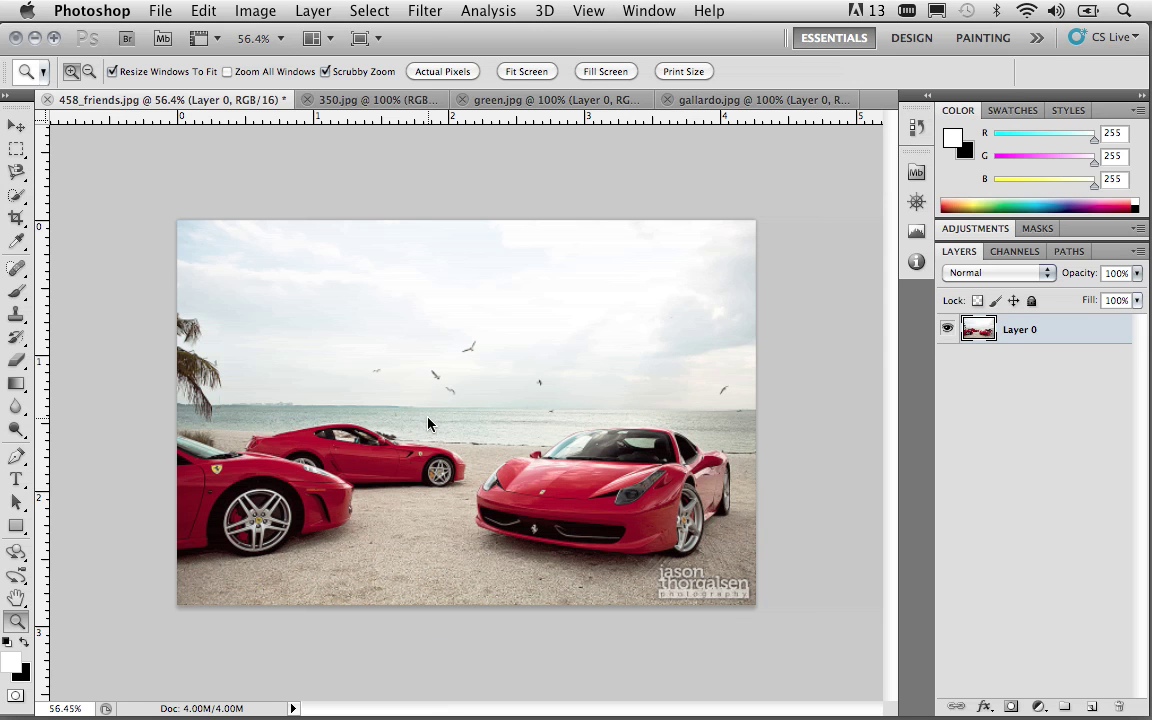
click(264, 10)
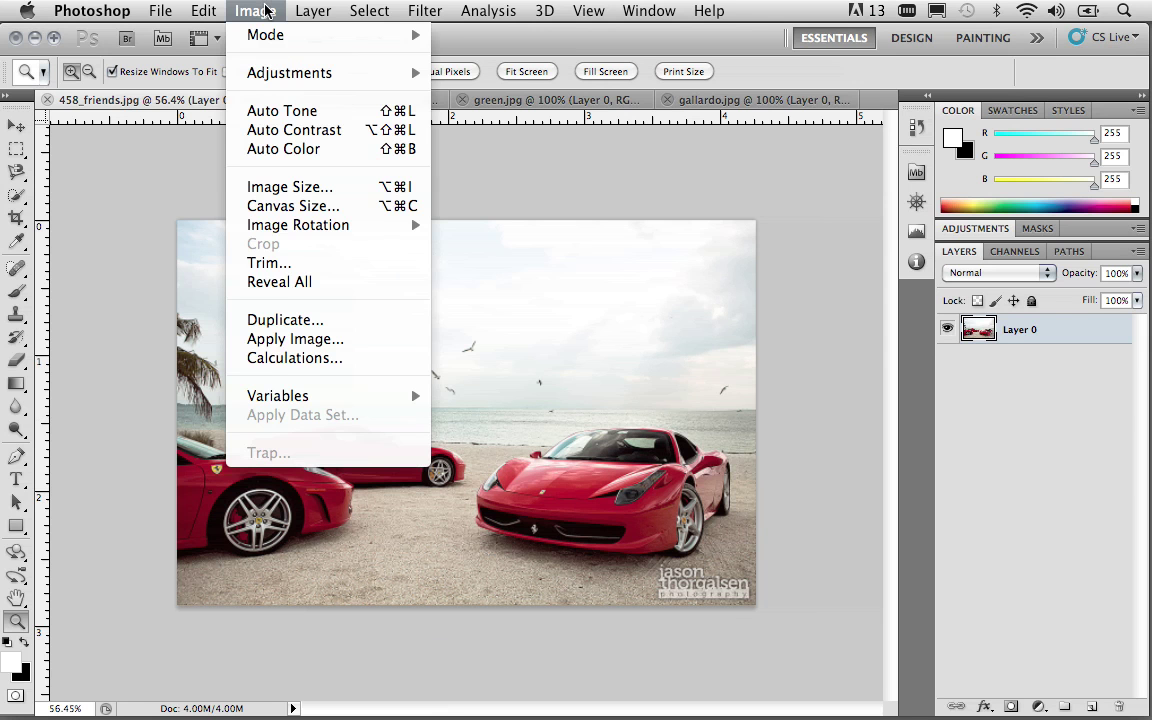
mouse_move(266, 38)
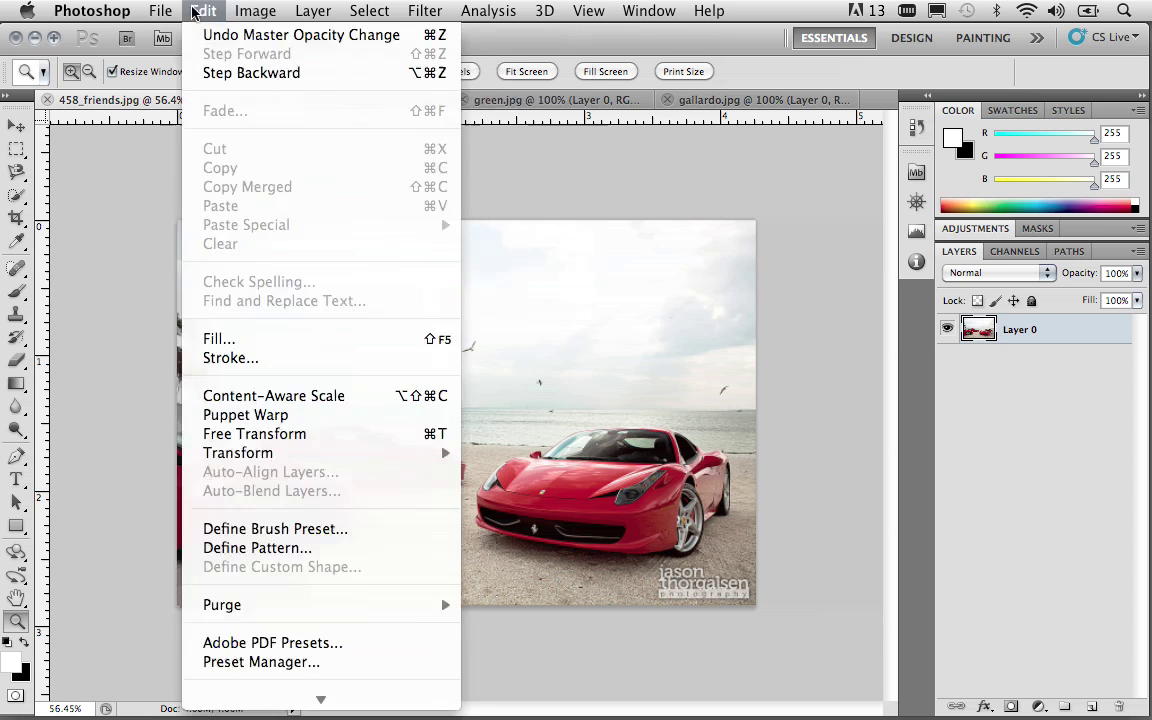
mouse_move(160, 11)
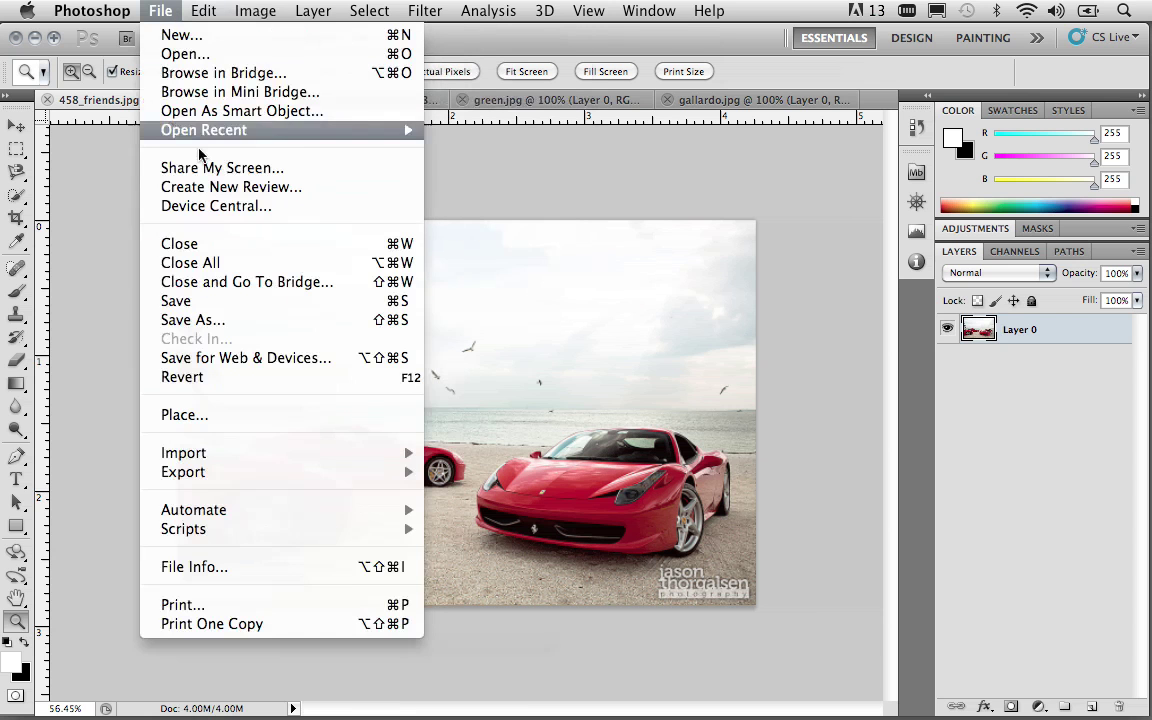
click(212, 320)
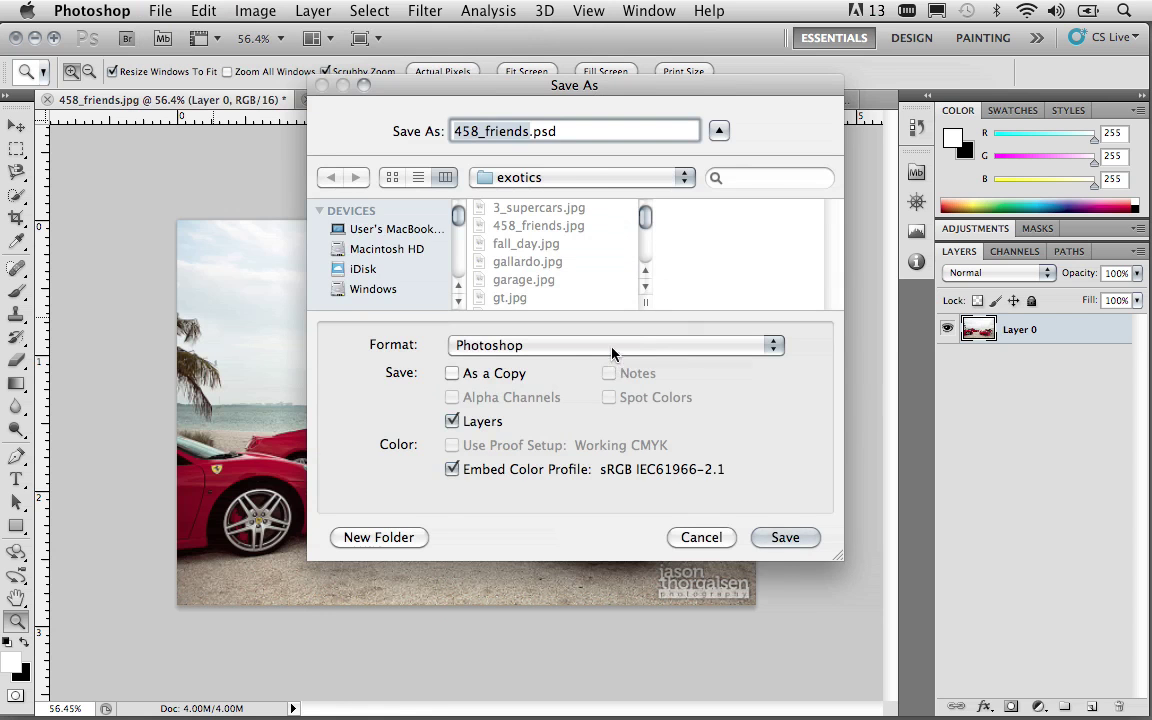
click(612, 345)
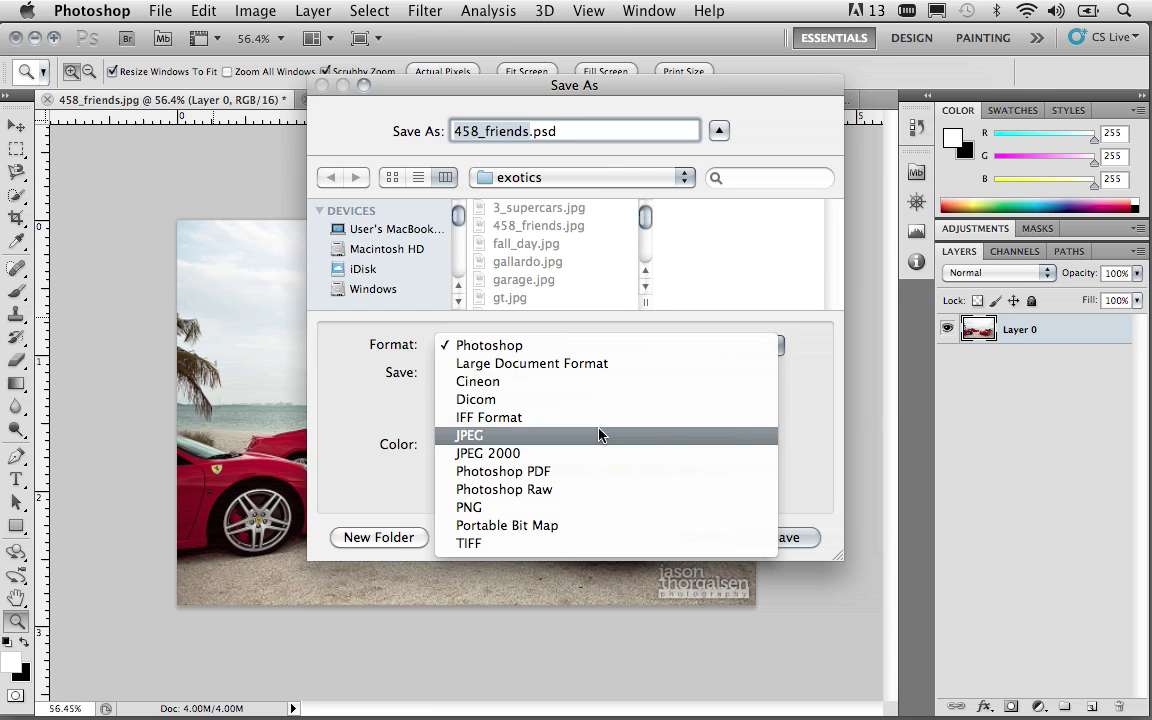
click(571, 347)
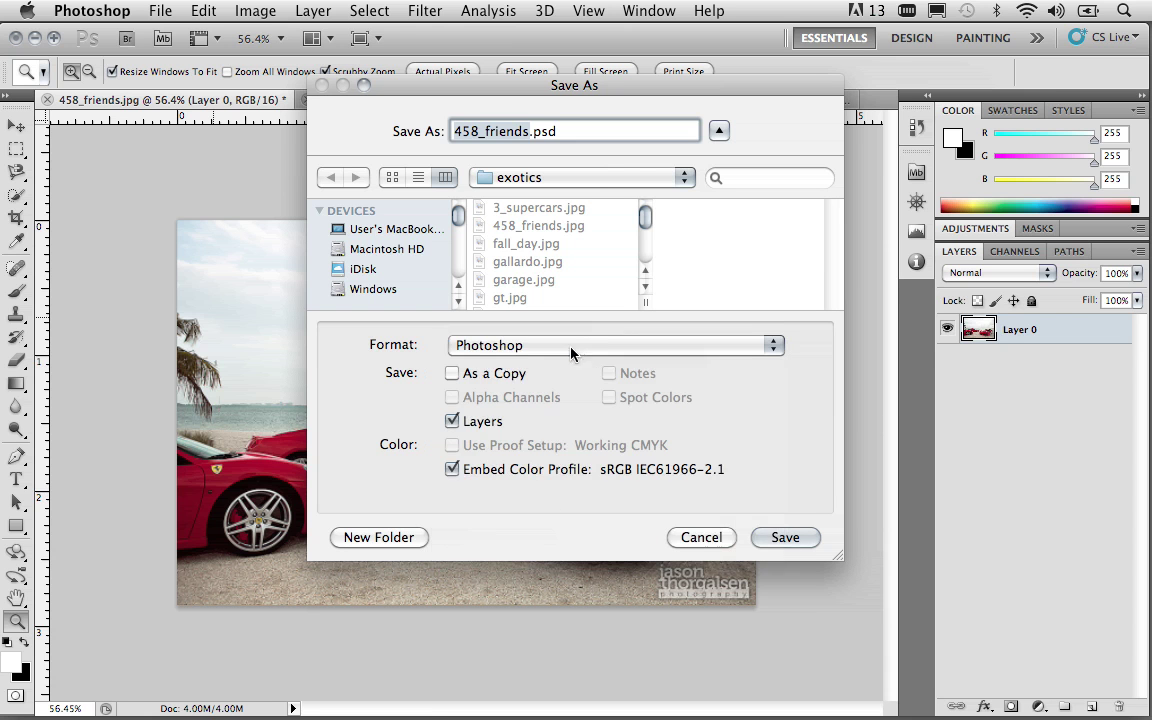
click(701, 538)
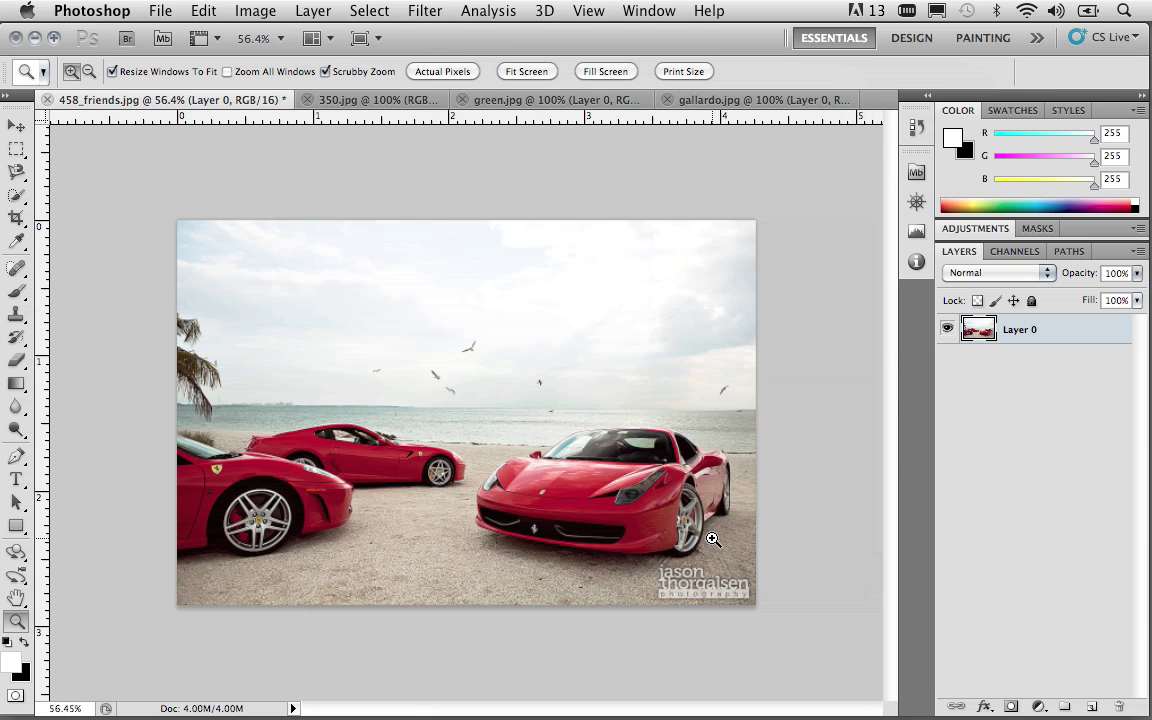
Step: Look through the other open car images, bring green.jpg to the front, and activate the Move tool
click(383, 101)
click(487, 104)
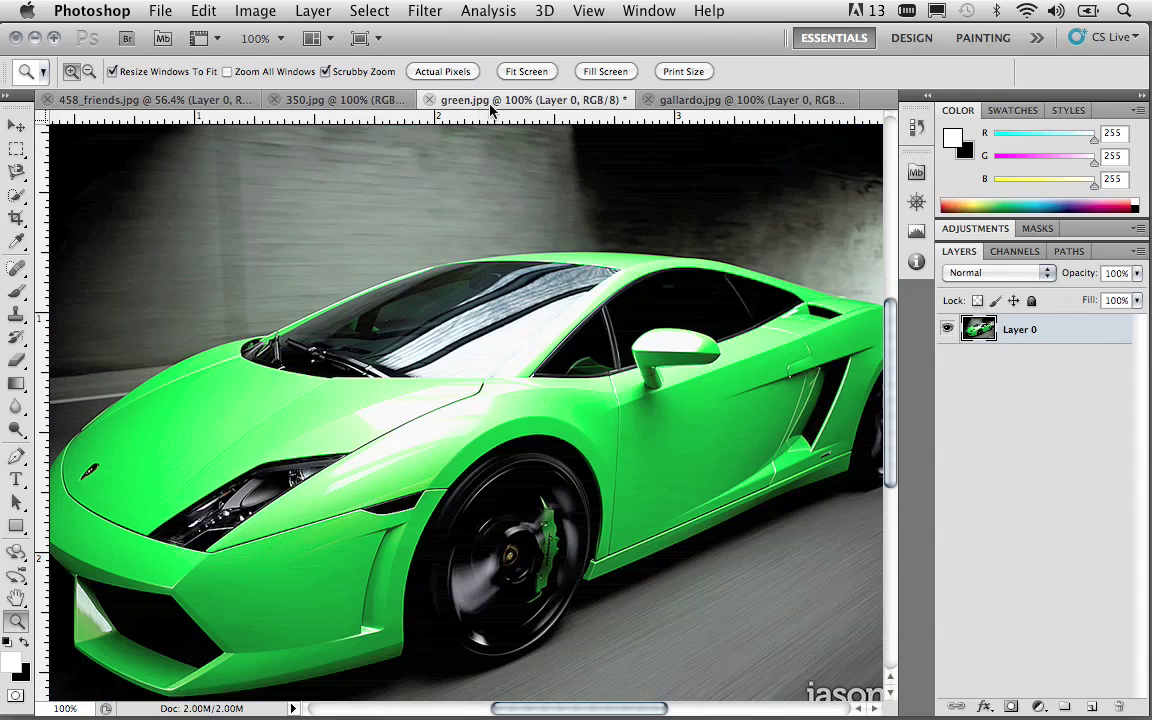
click(697, 102)
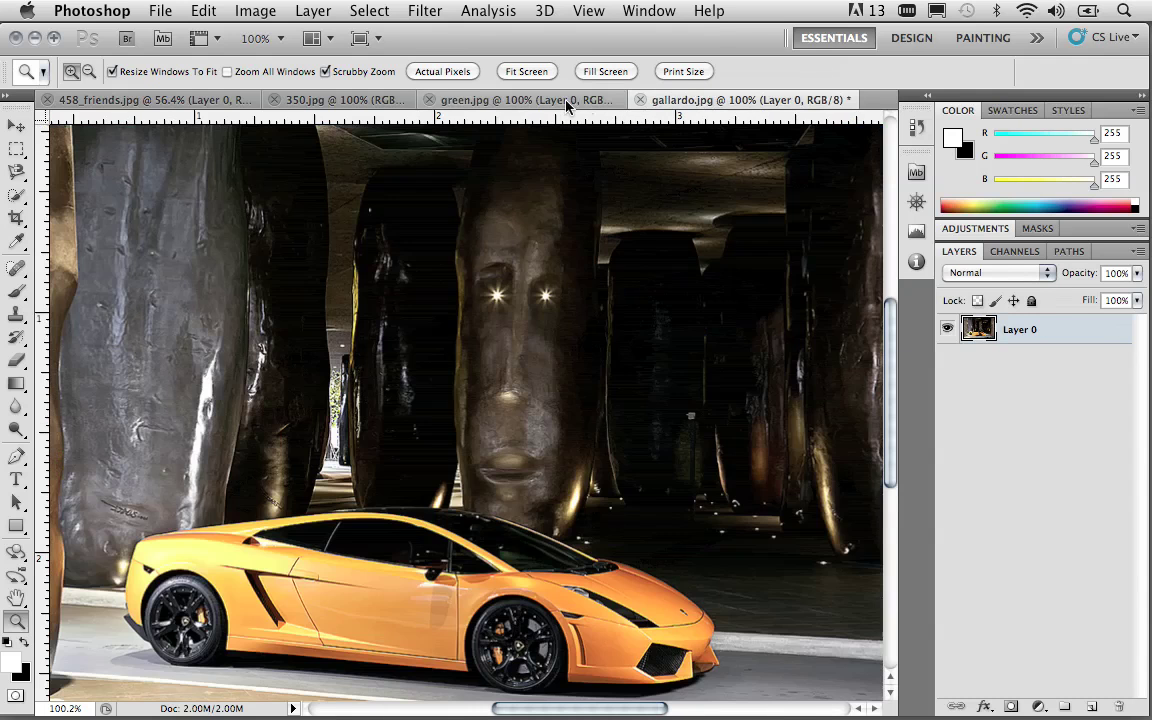
click(510, 100)
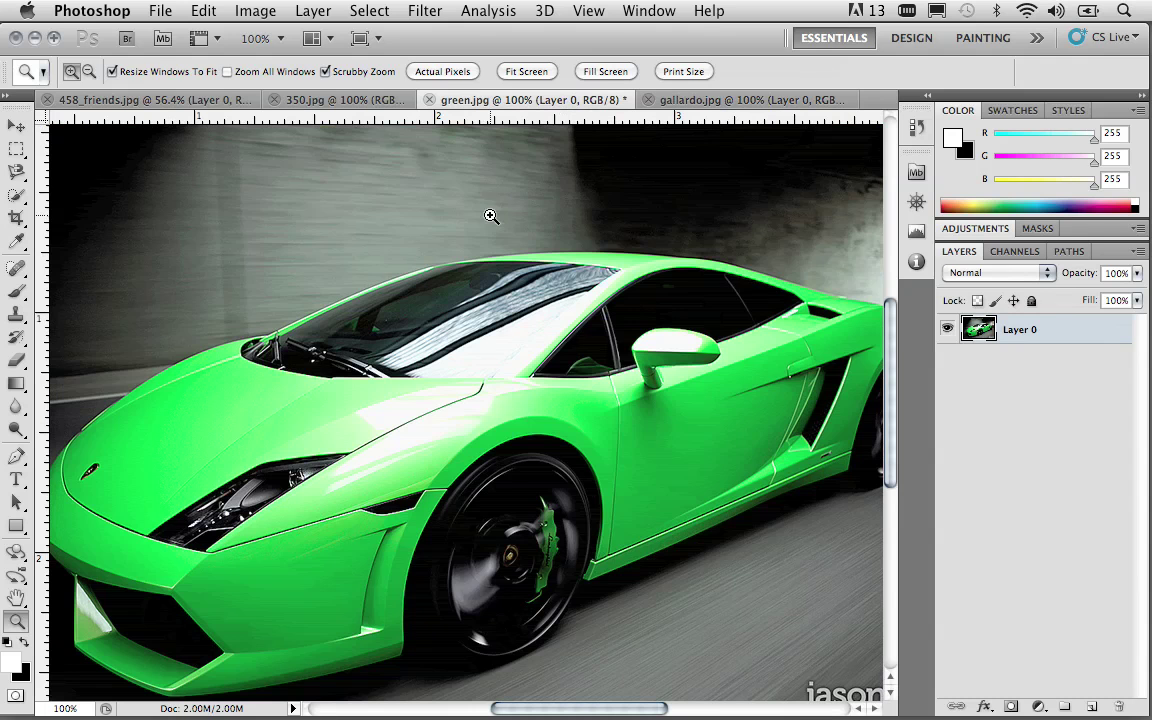
key(v)
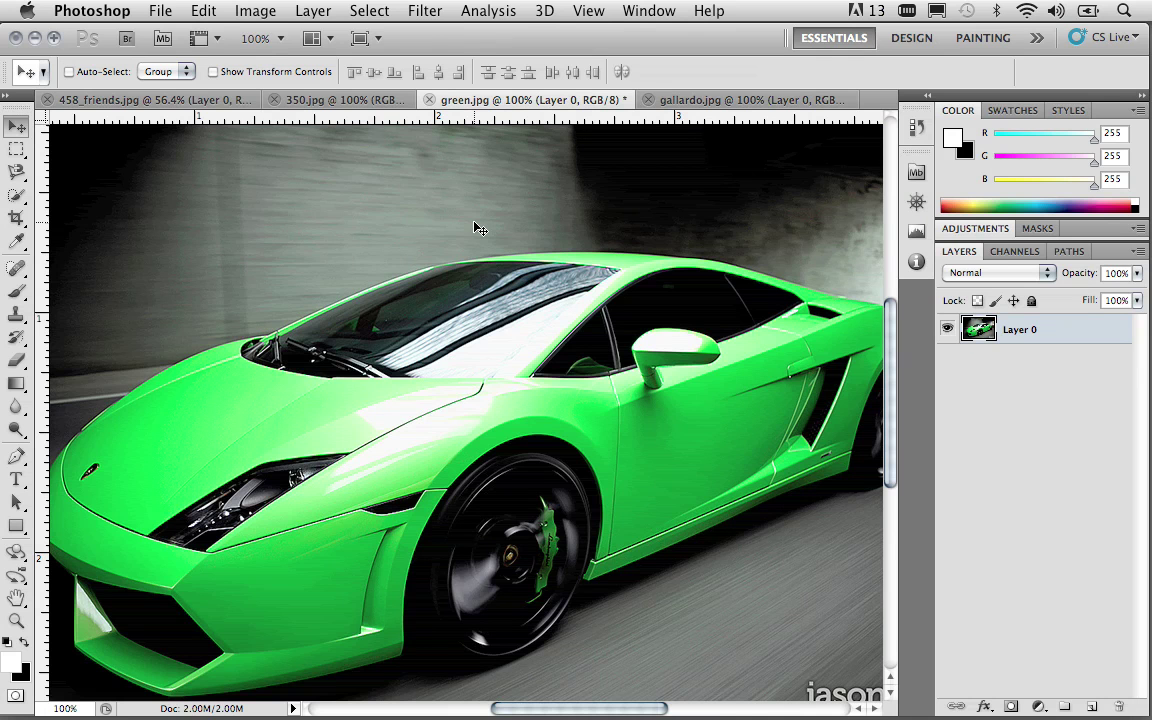
click(161, 11)
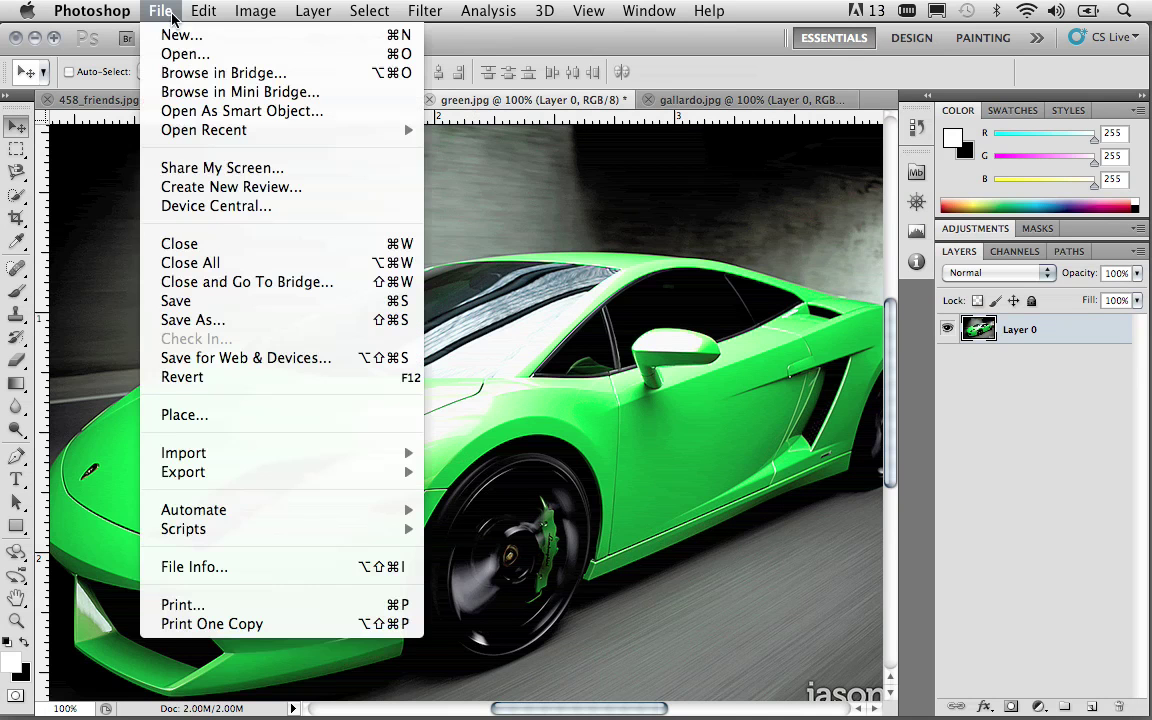
click(216, 268)
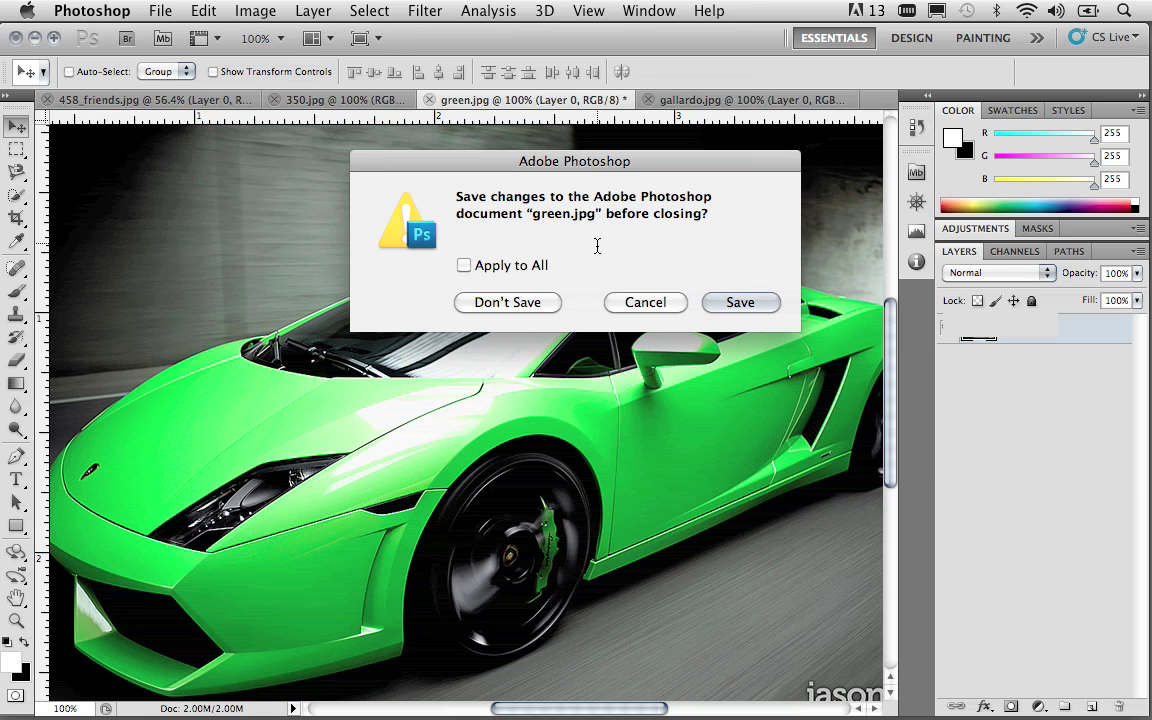
click(464, 266)
click(637, 306)
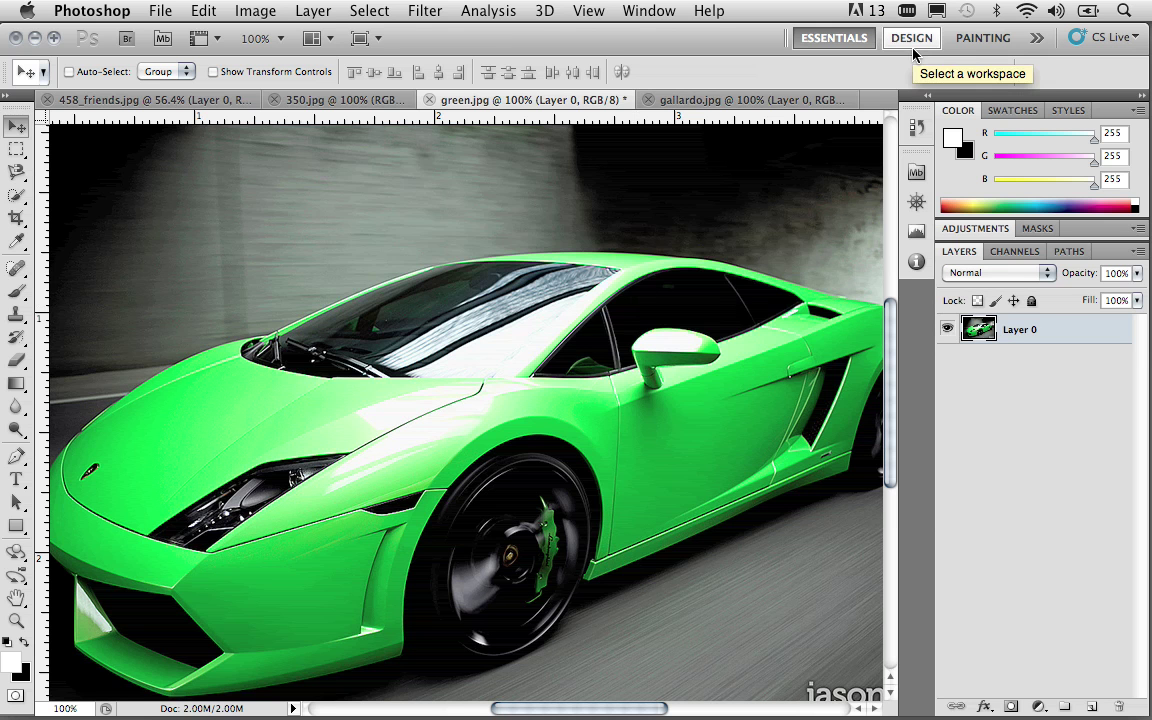
Step: Try the Painting workspace, expand the workspace switcher to show all workspaces, and return to Essentials
click(977, 40)
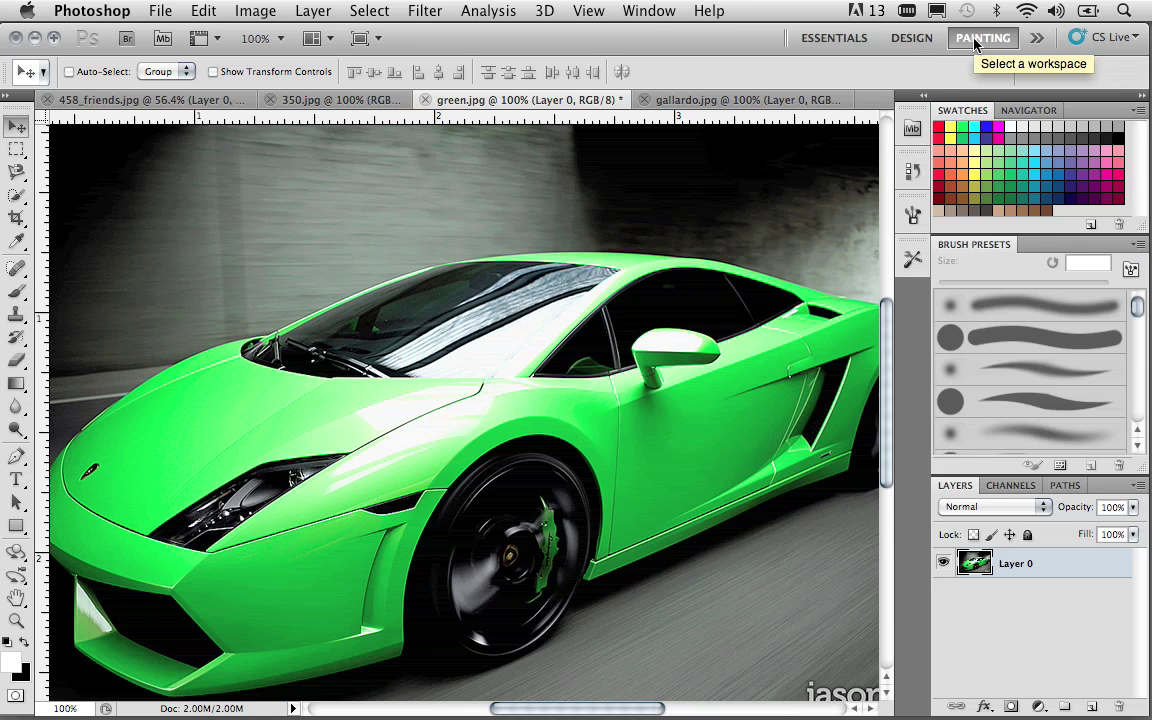
click(1036, 39)
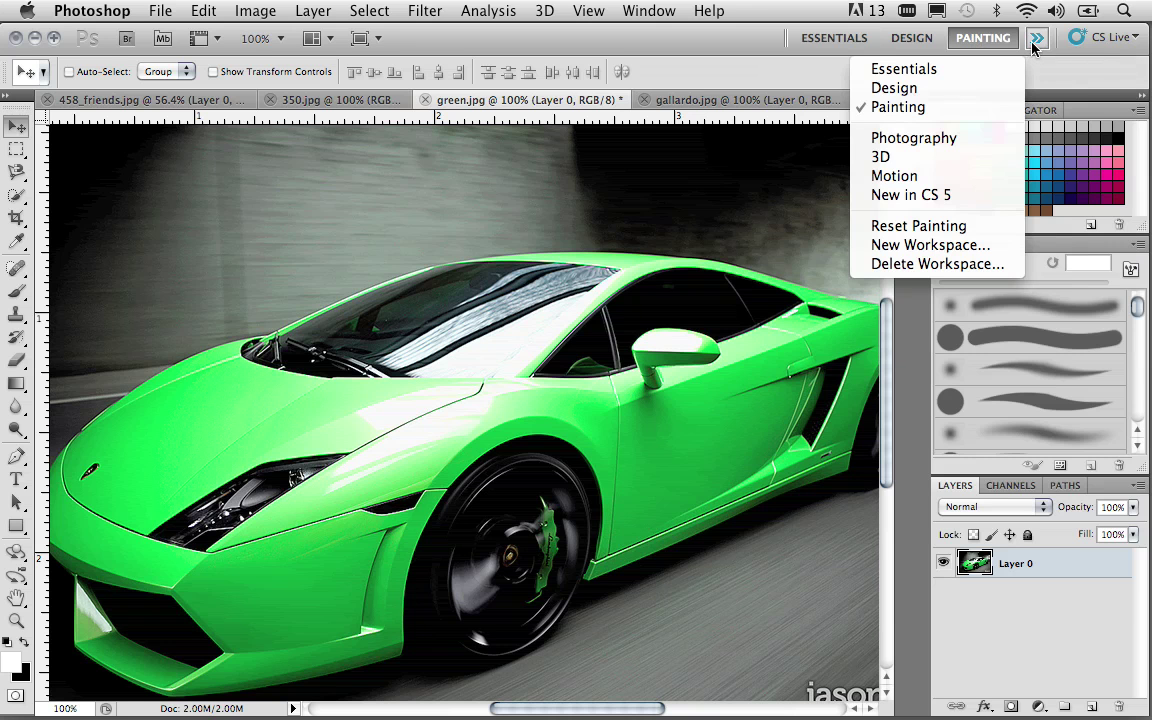
click(1034, 42)
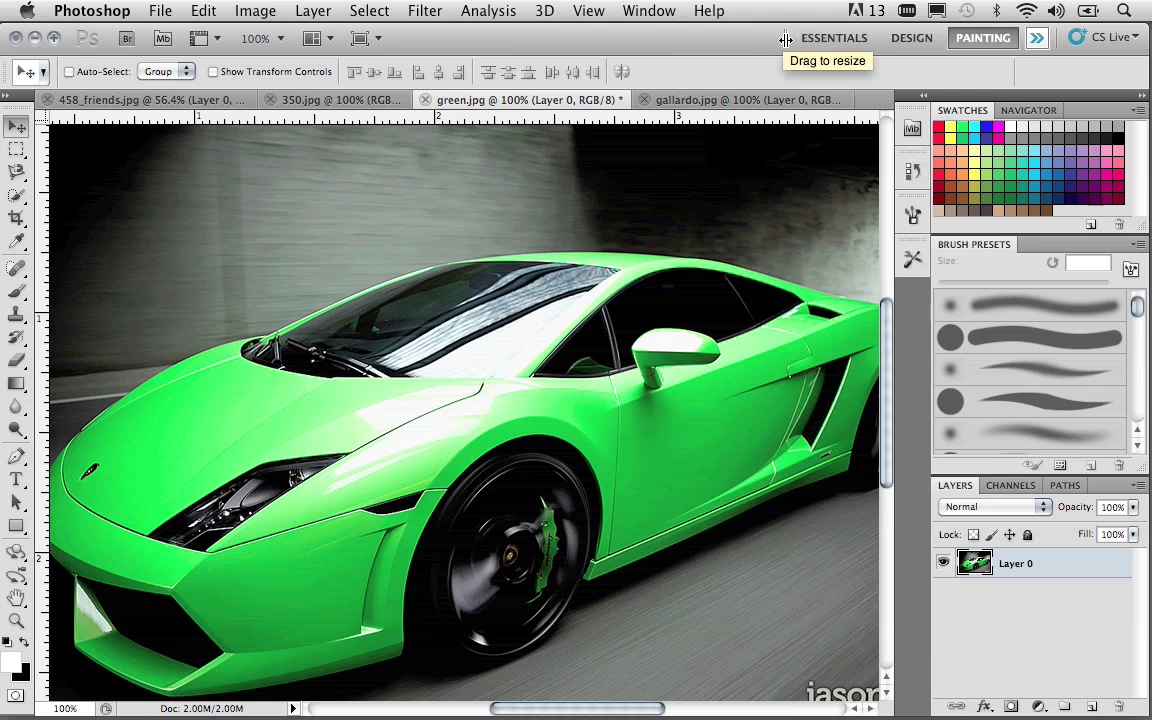
mouse_move(784, 37)
mouse_down()
mouse_move(441, 52)
mouse_move(475, 48)
mouse_up()
click(522, 40)
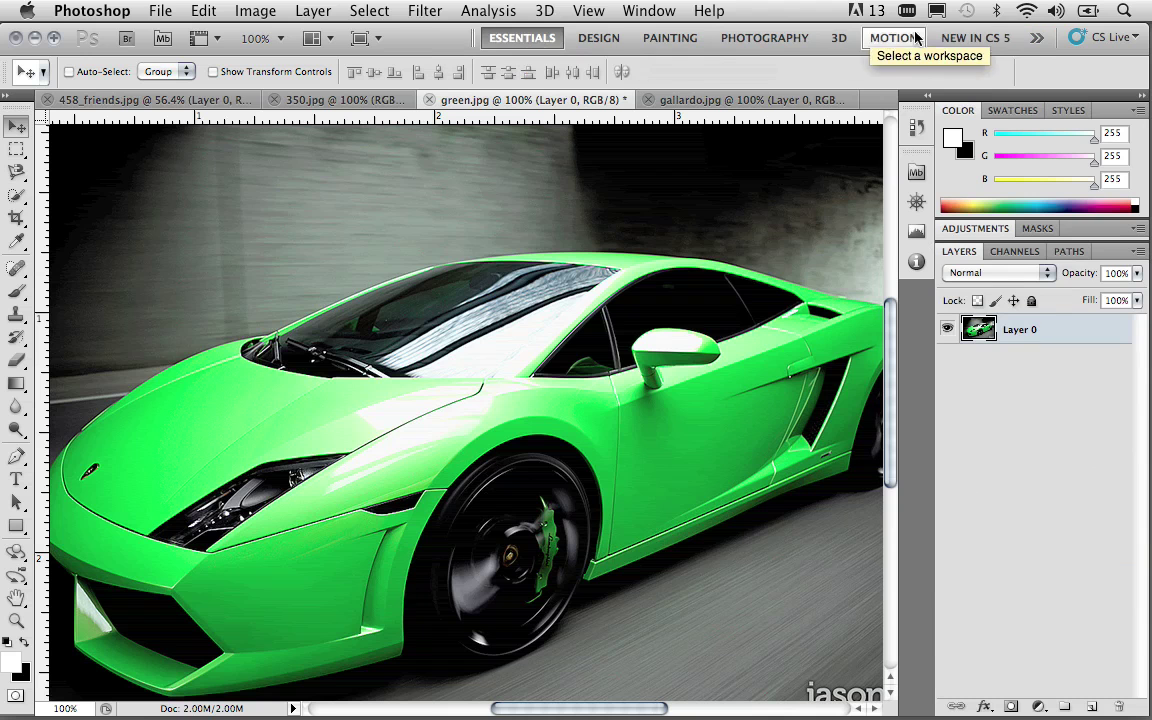
Step: Switch to the New in CS 5 workspace, examine the highlighted selection, image and editing commands, and return to Essentials
click(976, 40)
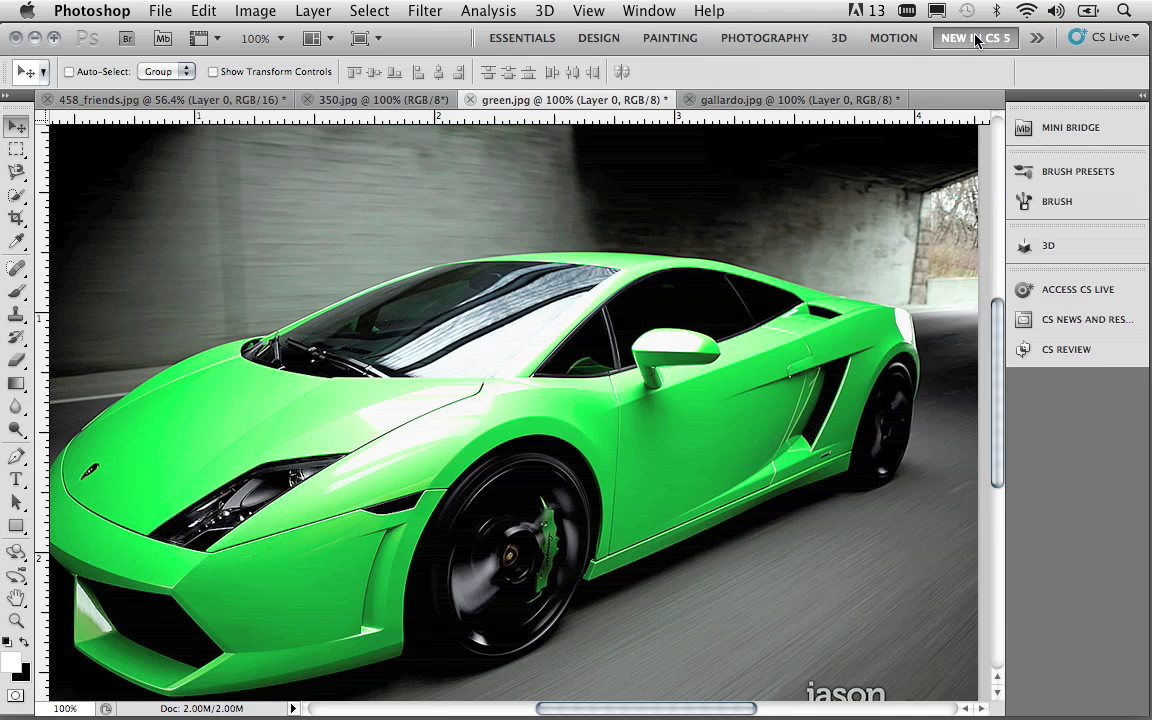
click(368, 10)
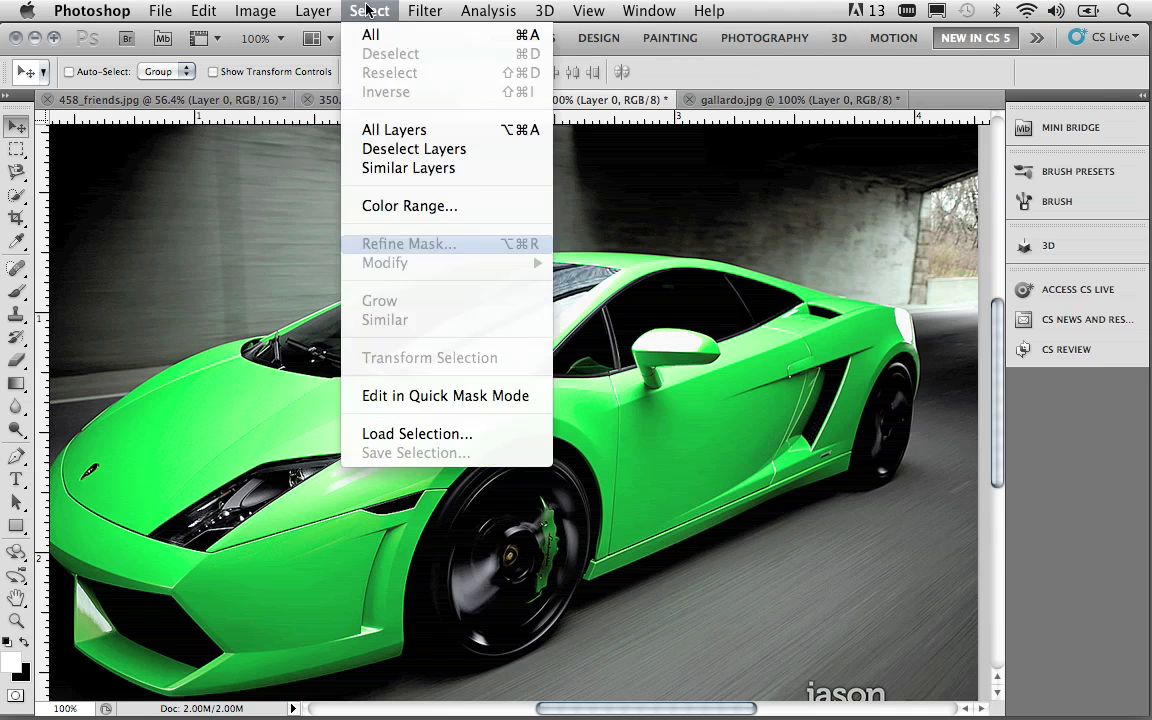
mouse_move(260, 10)
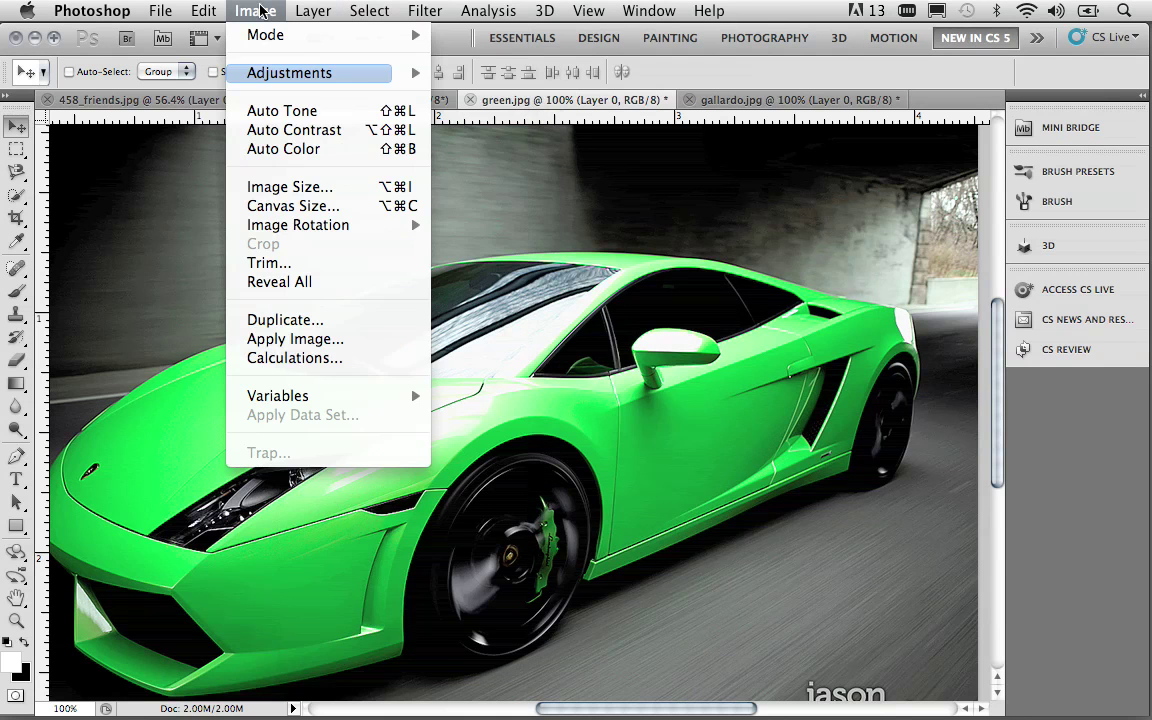
mouse_move(220, 10)
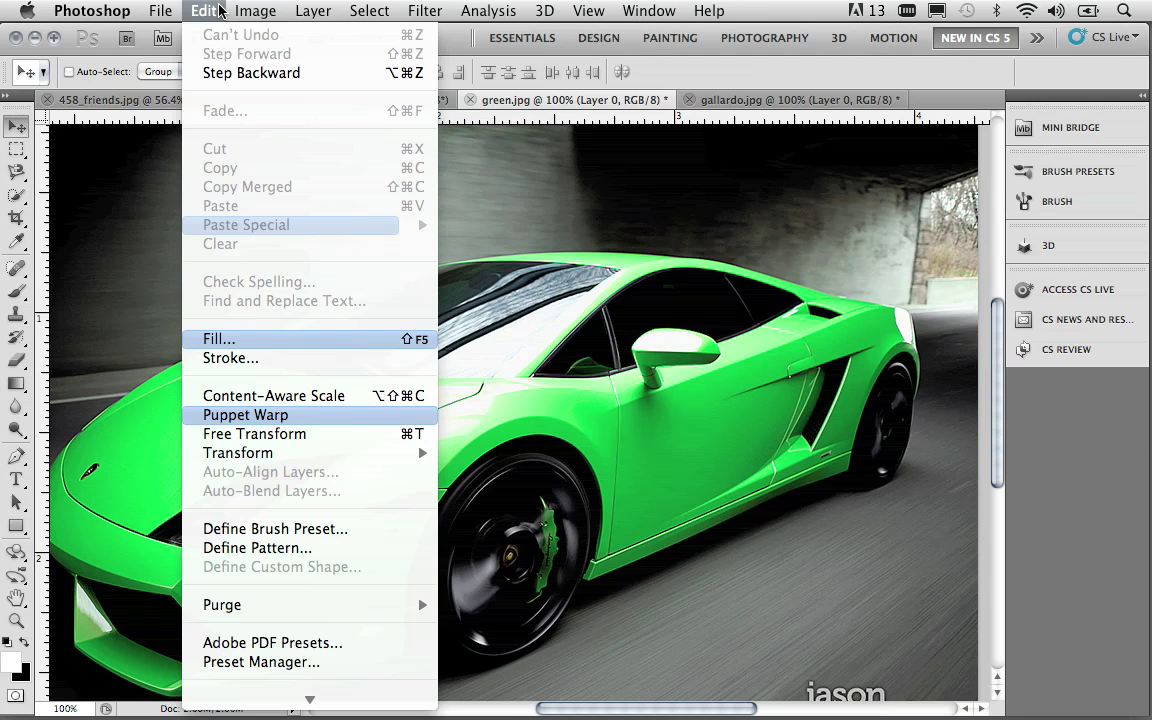
click(219, 10)
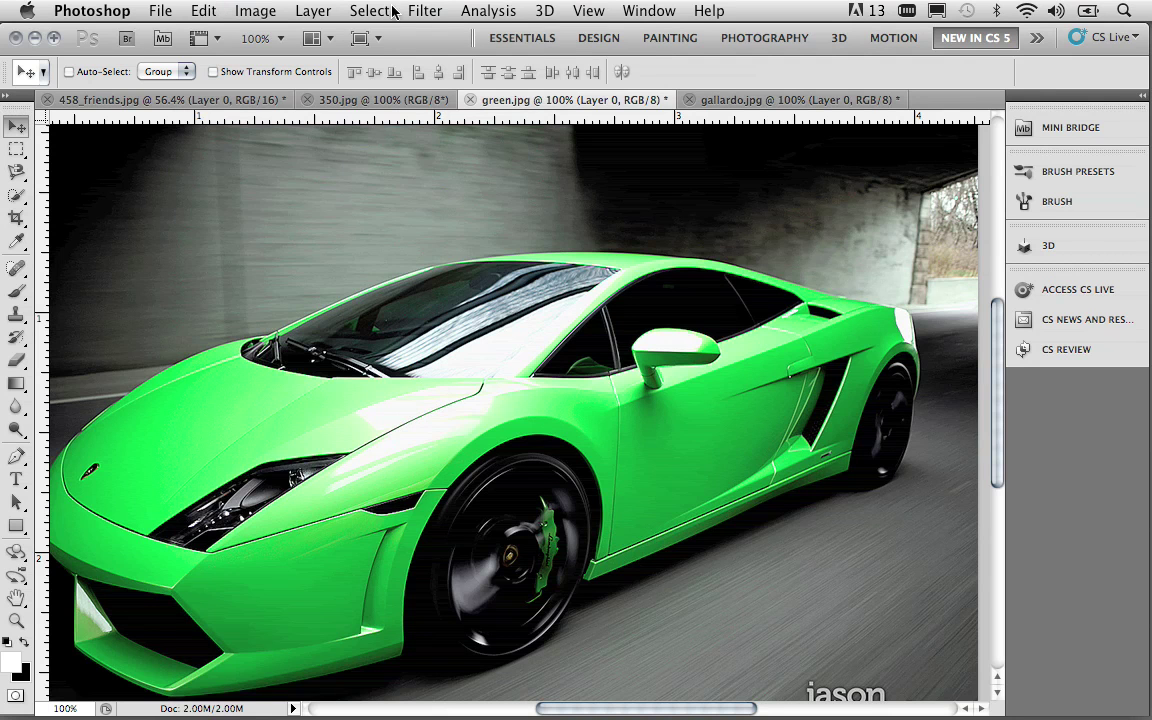
click(516, 40)
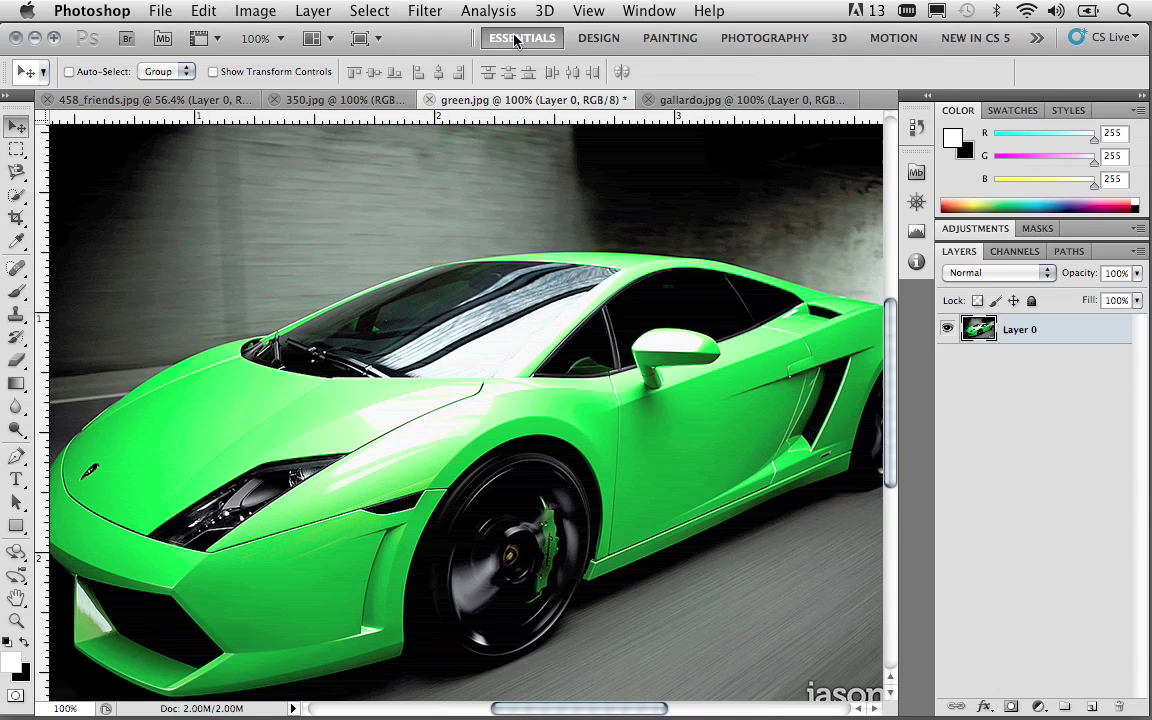